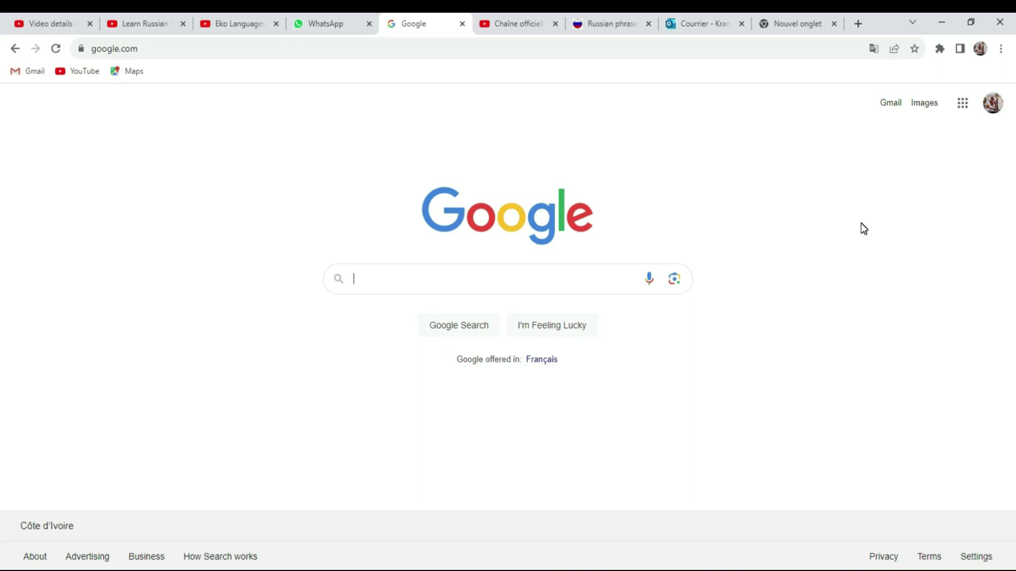
- Search Google for 'chatgpt' and open the ChatGPT result with 'Ouvrir le lien dans un nouvel onglet'
text(chatg)
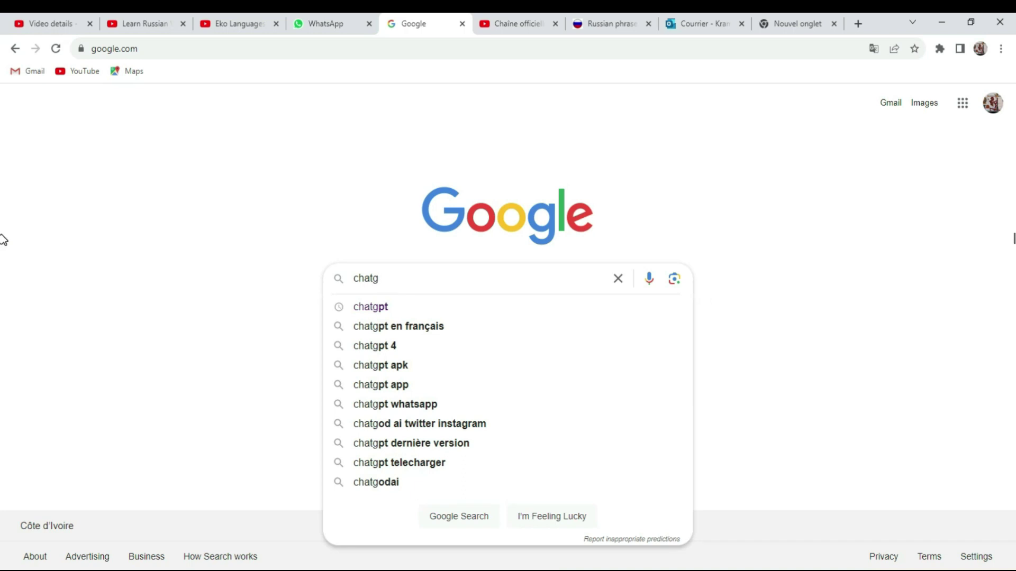
click(379, 308)
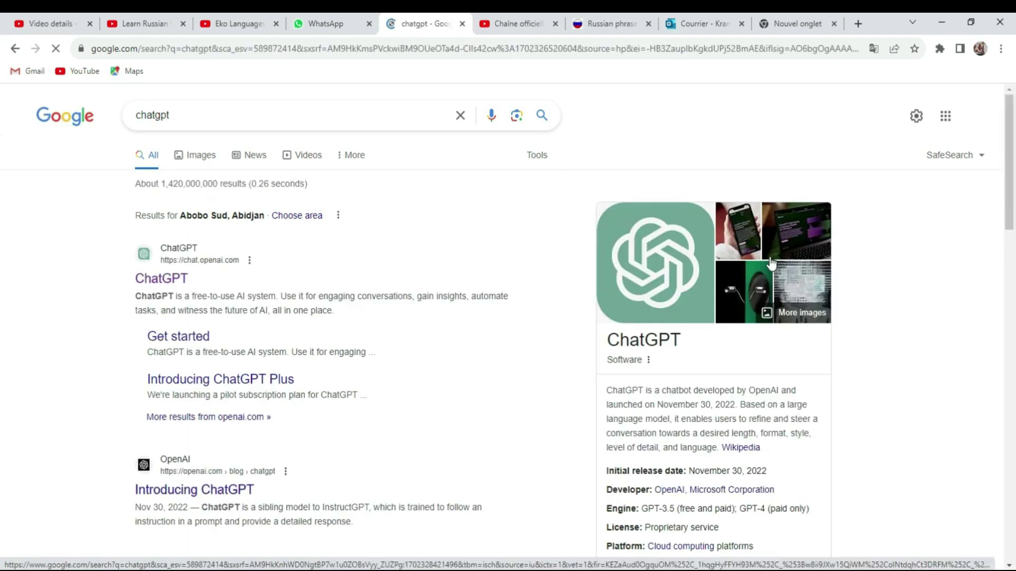
scroll(429, 272, down, 1)
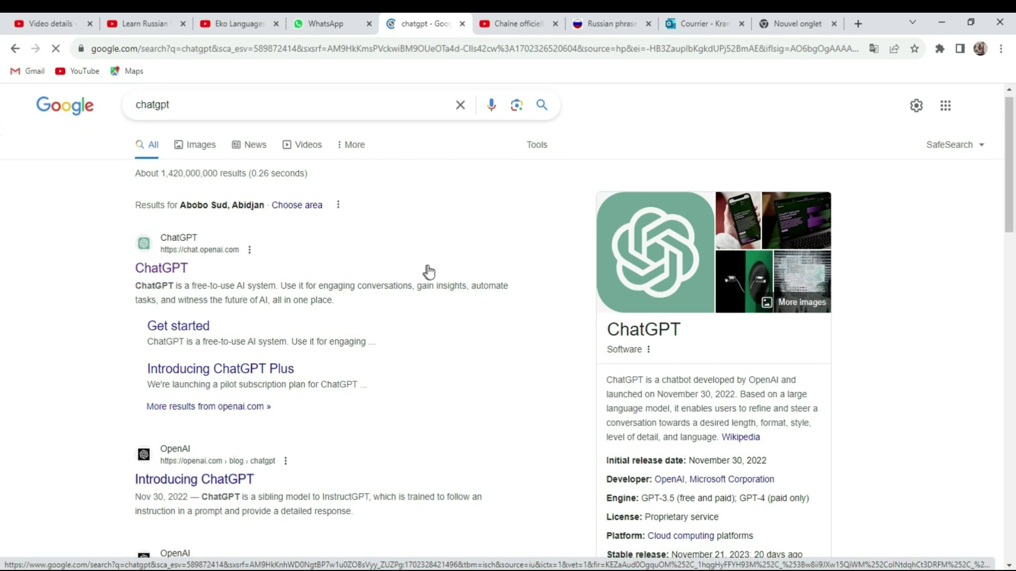
scroll(429, 272, down, 5)
scroll(389, 276, up, 4)
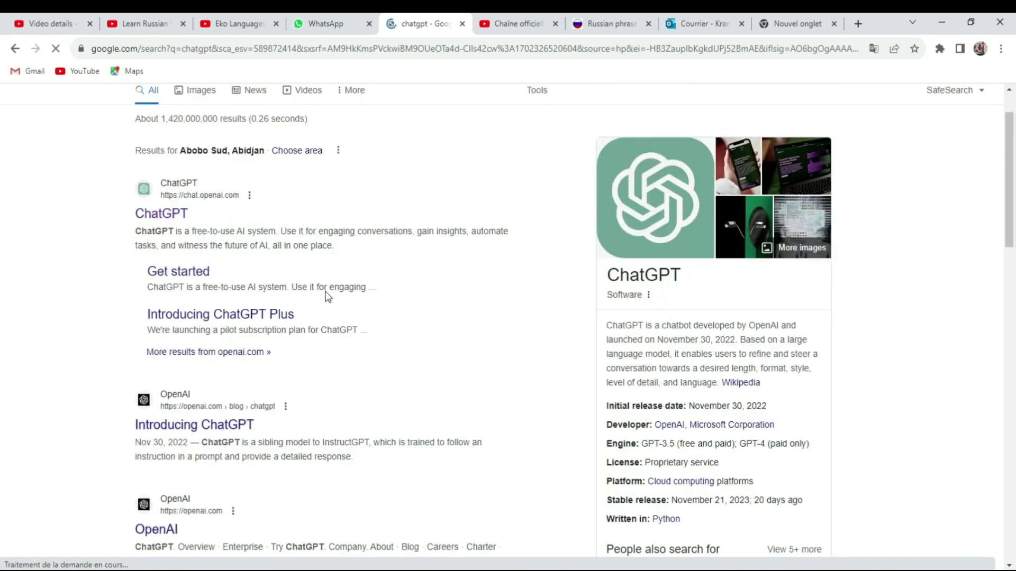
right_click(182, 188)
click(222, 193)
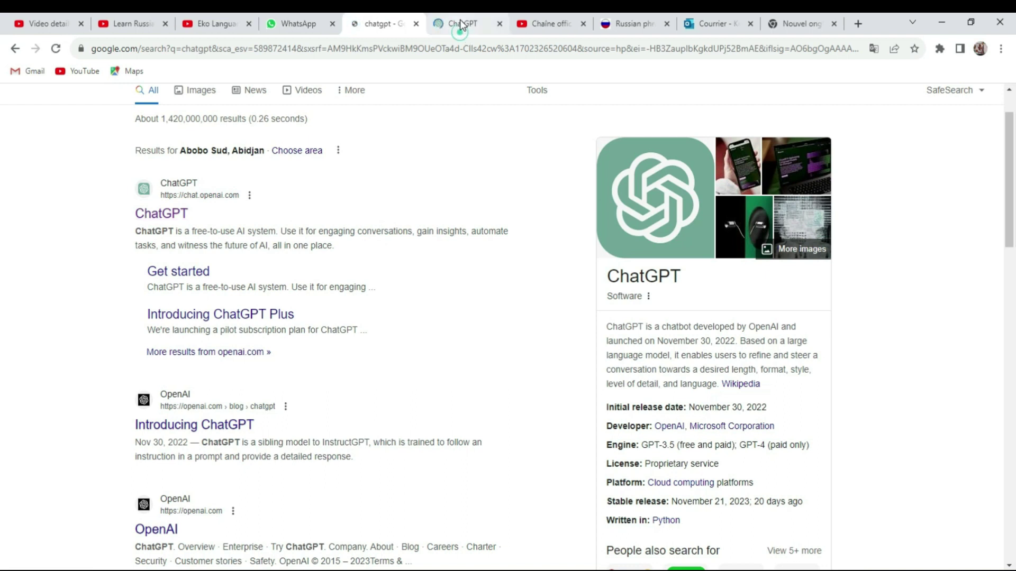
- On the ChatGPT tab, start signing up and submit the account e-mail address
click(459, 21)
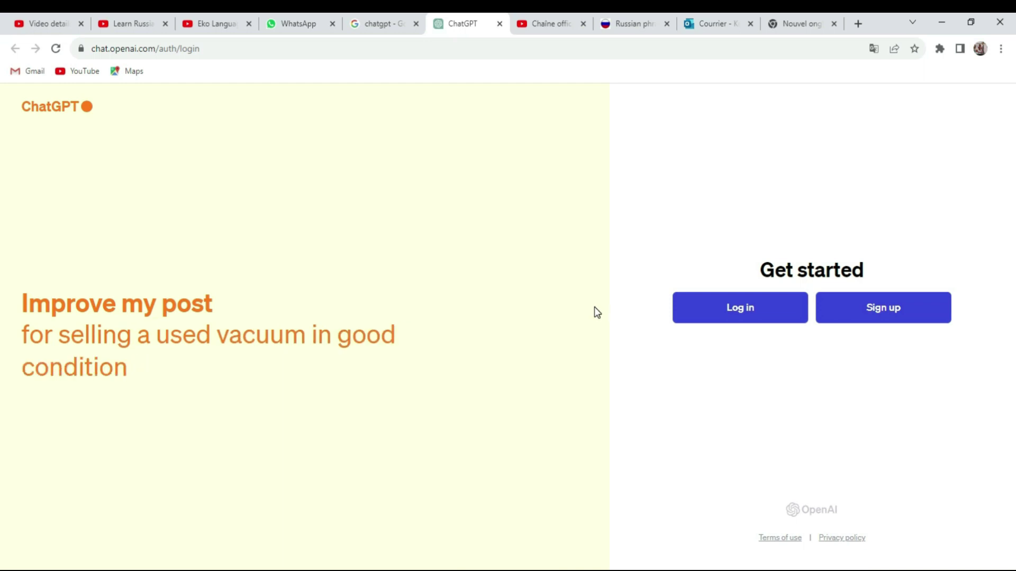
click(888, 314)
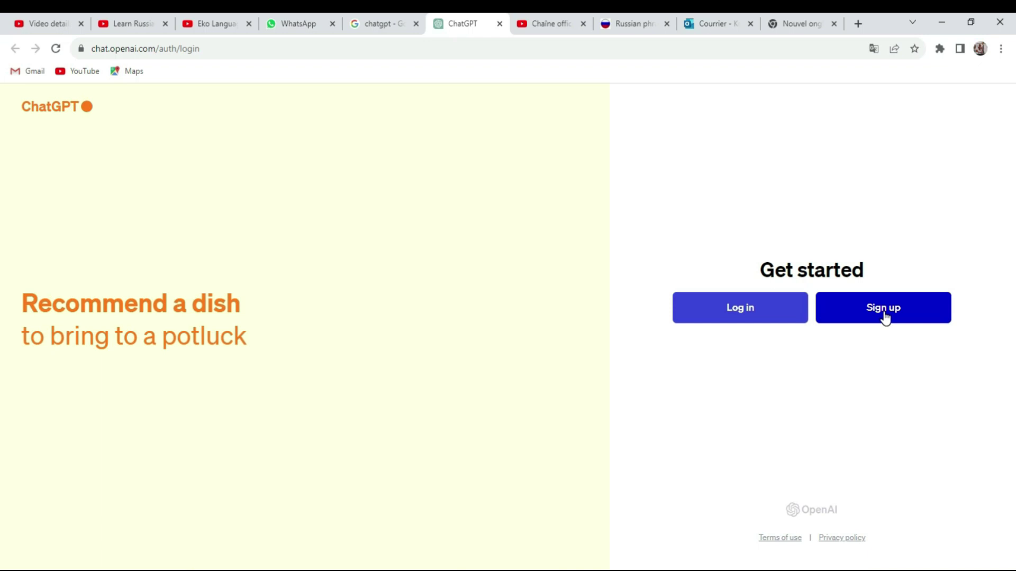
click(885, 316)
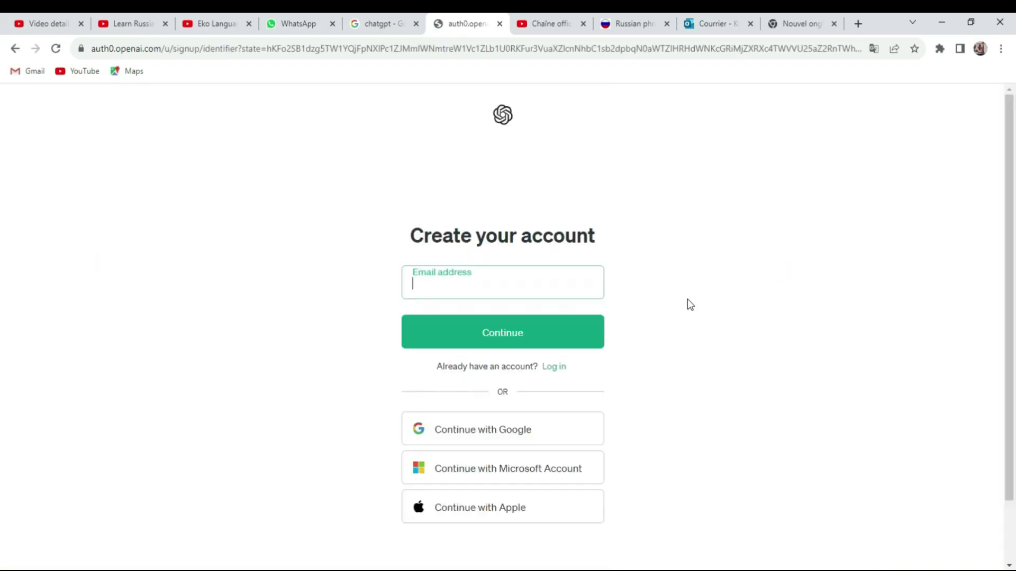
click(471, 292)
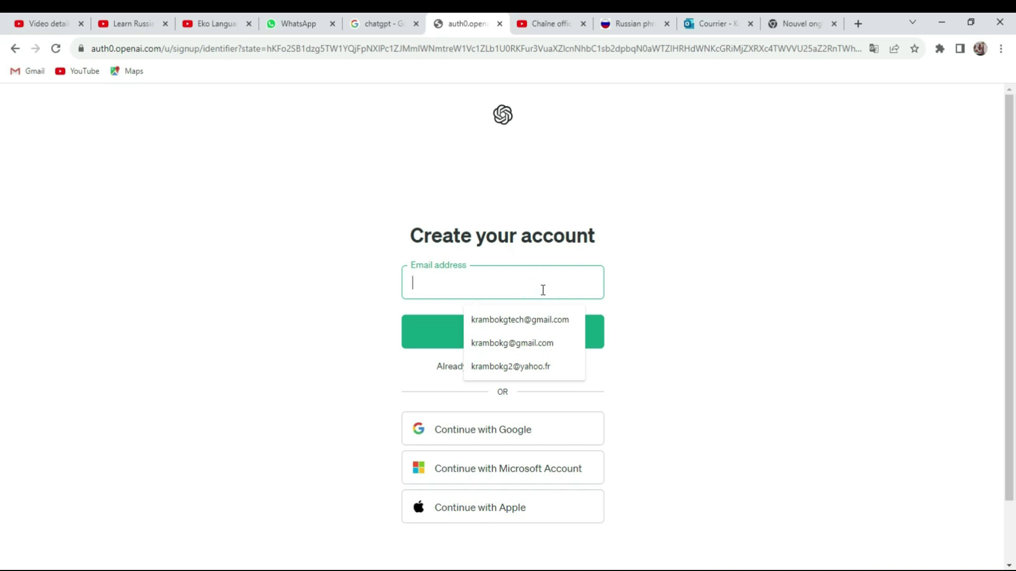
key(ctrl+v)
click(573, 332)
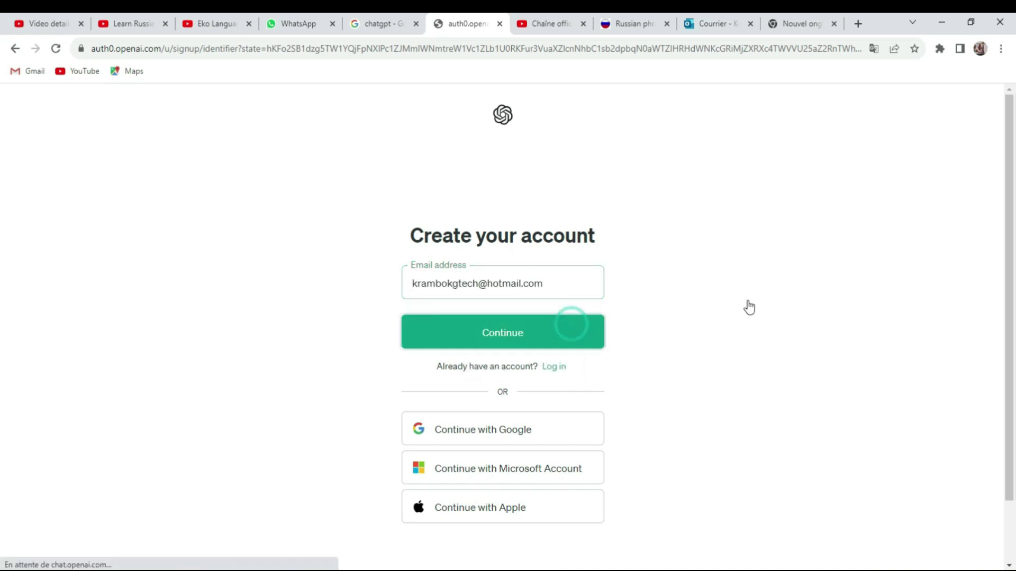
- Enter a 12-character account password and continue to create the account
click(531, 340)
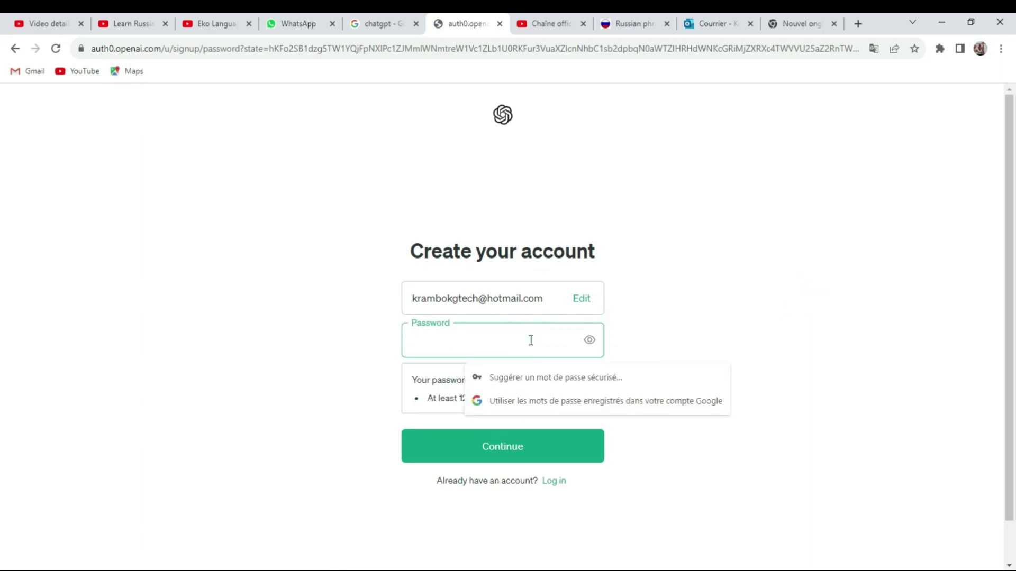
text(••••••••••••)
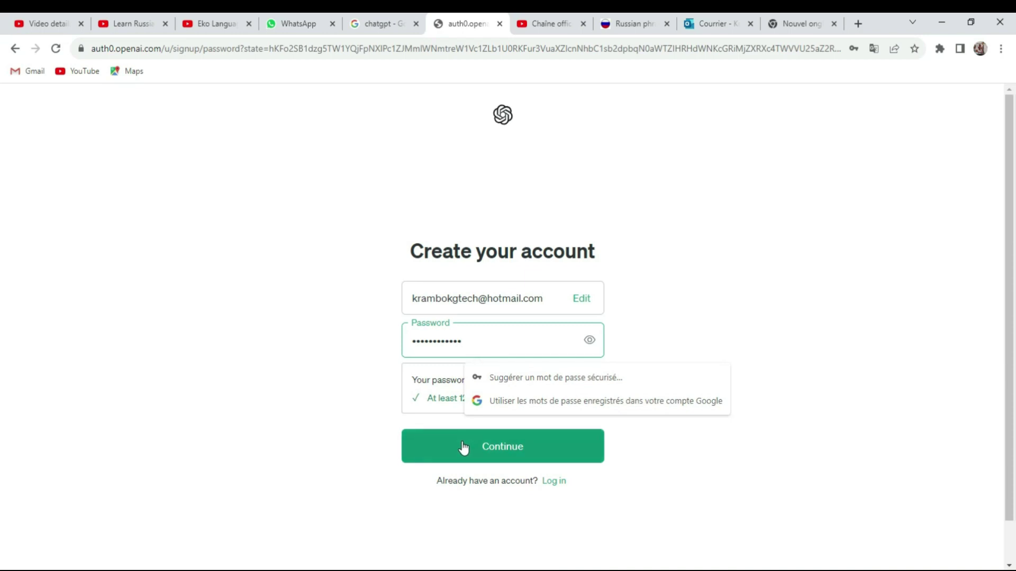
click(463, 448)
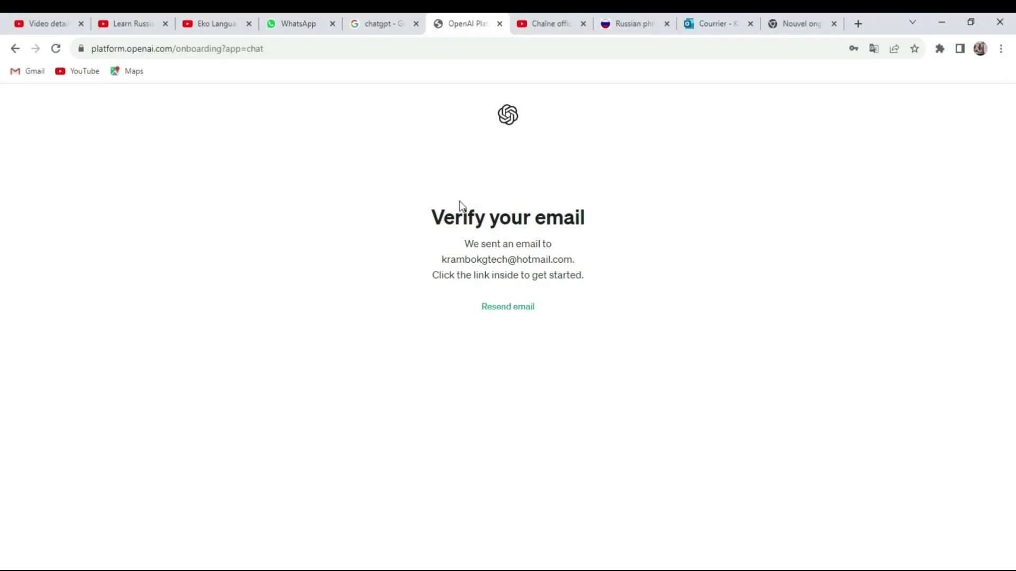
- Open 'OpenAI - Verify your email' in the Outlook Boîte de réception and follow Verify email address
click(712, 26)
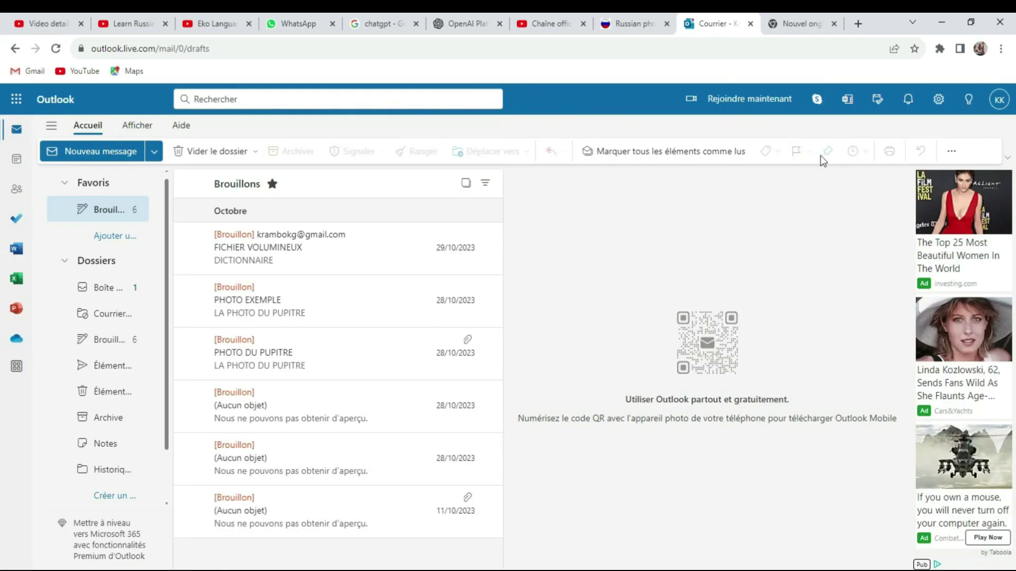
click(103, 287)
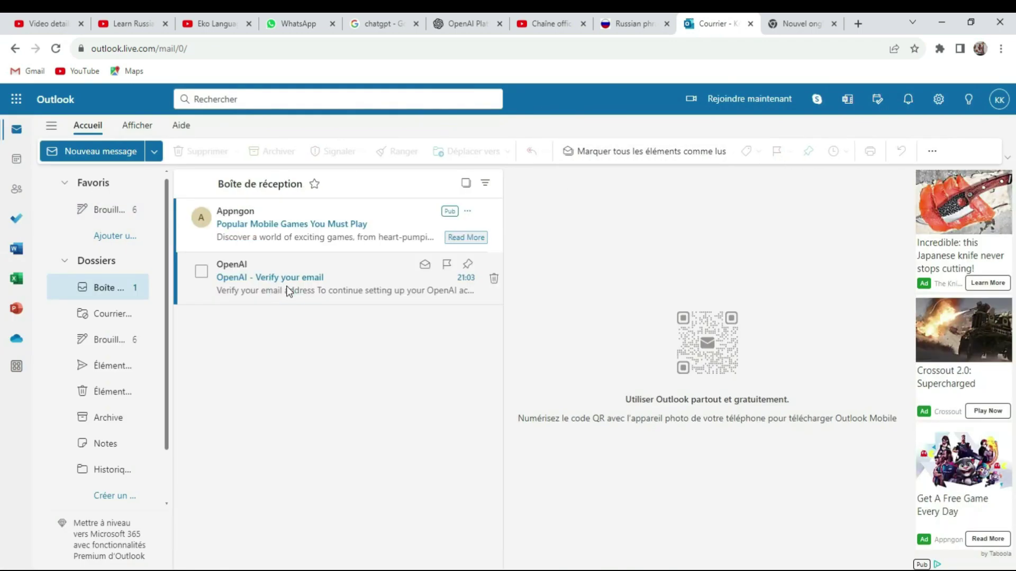
click(288, 291)
scroll(658, 367, down, 4)
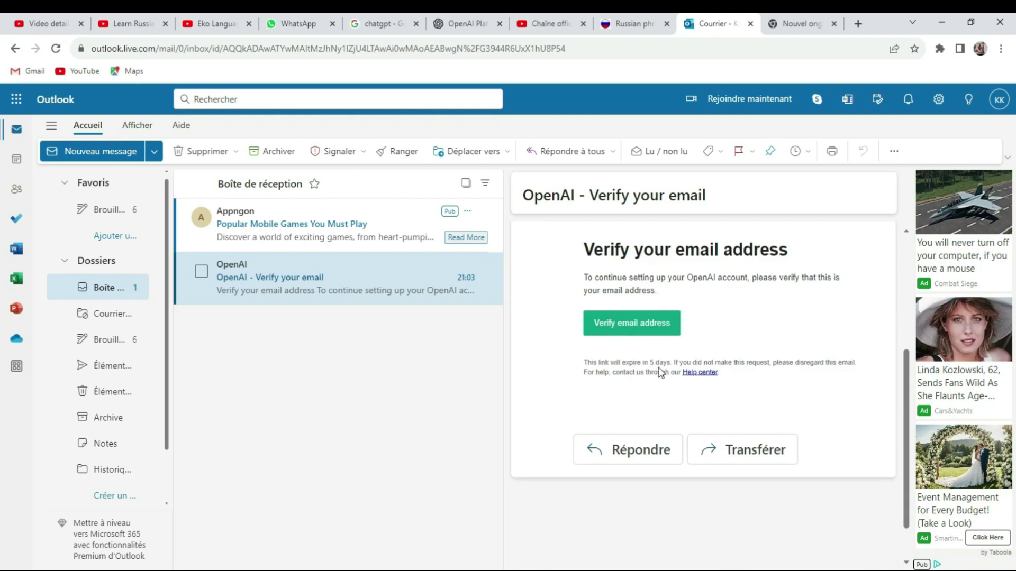
click(614, 328)
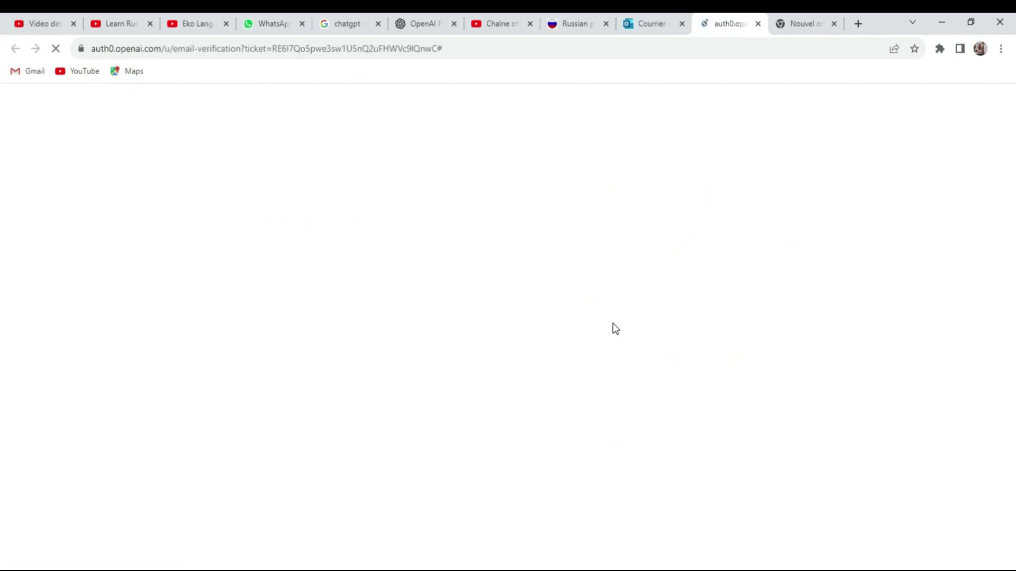
- Fill in the full name and birthday on 'Tell us about you' and agree to the terms
click(491, 263)
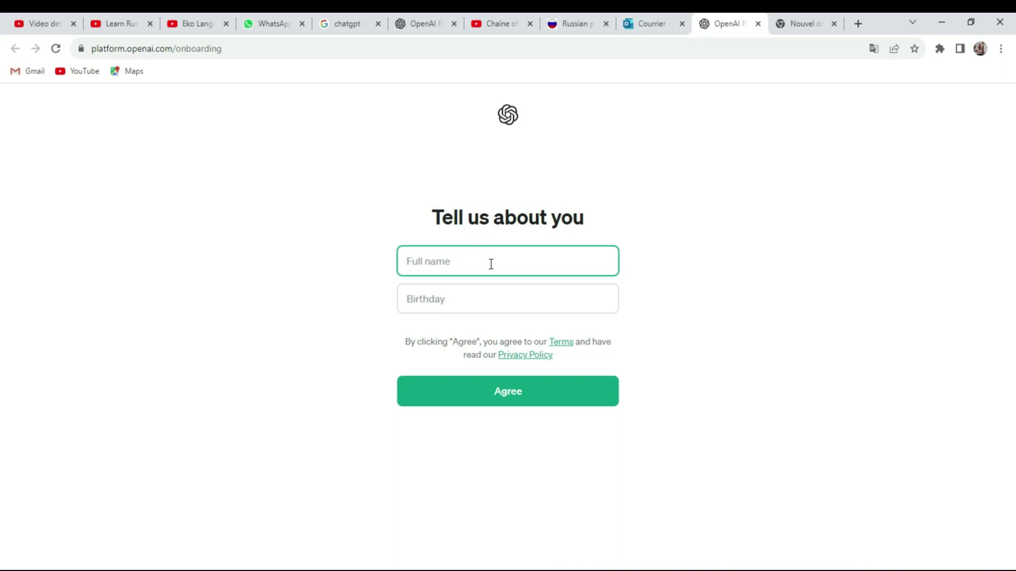
click(451, 300)
click(526, 400)
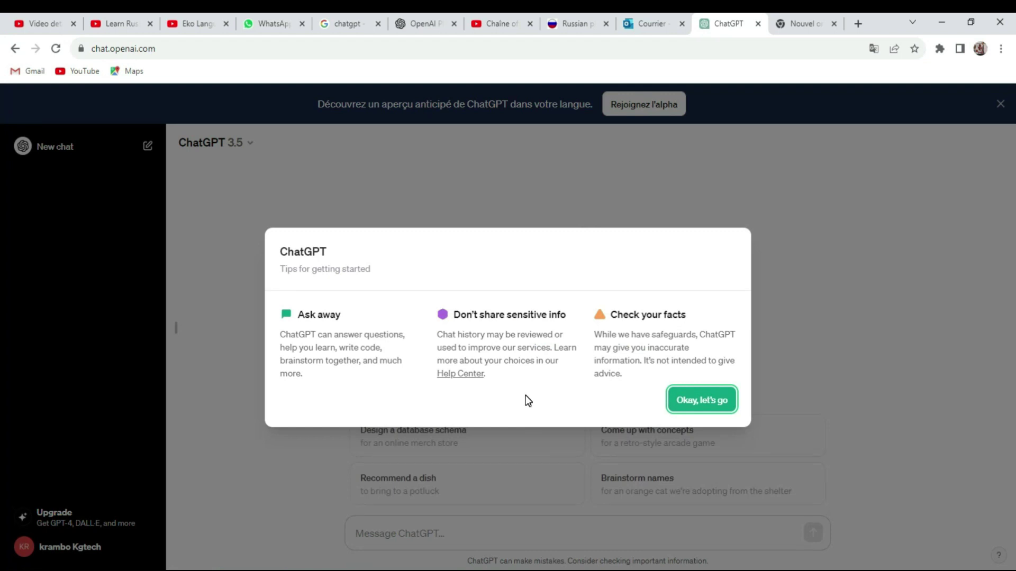
- Dismiss the getting-started tips, set the Settings locale to fr-FR, and close Settings
click(703, 402)
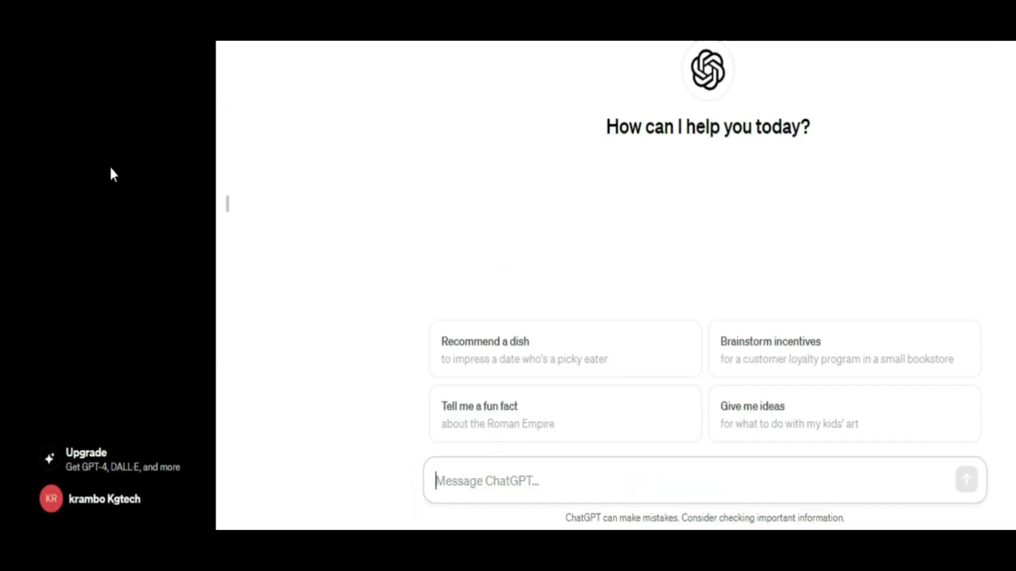
click(52, 508)
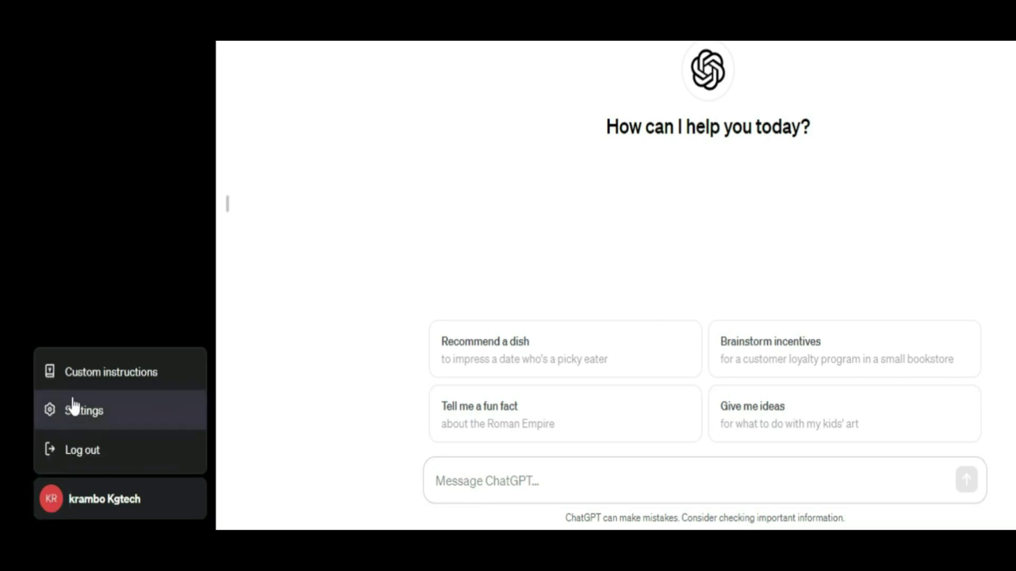
click(64, 414)
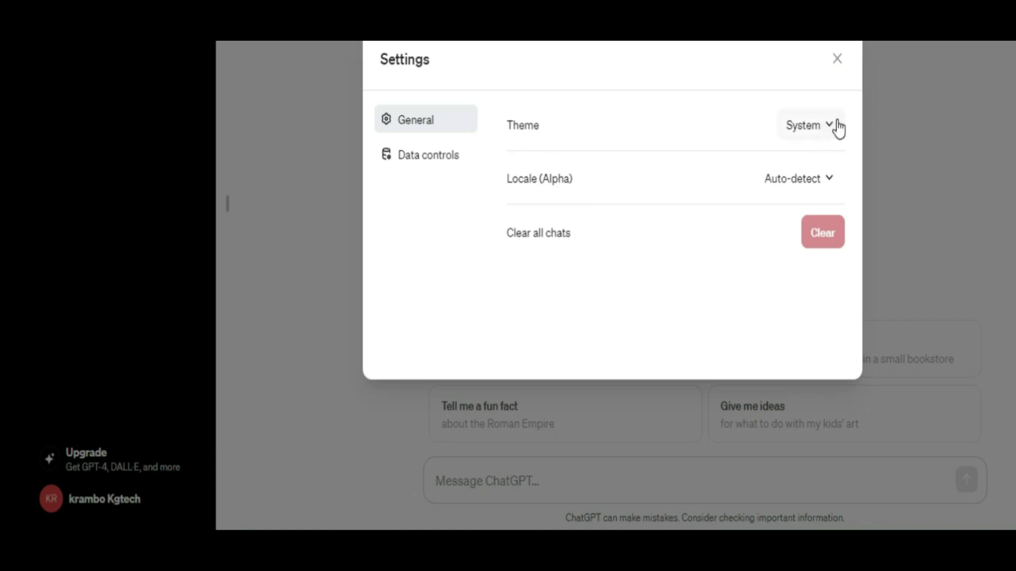
click(829, 179)
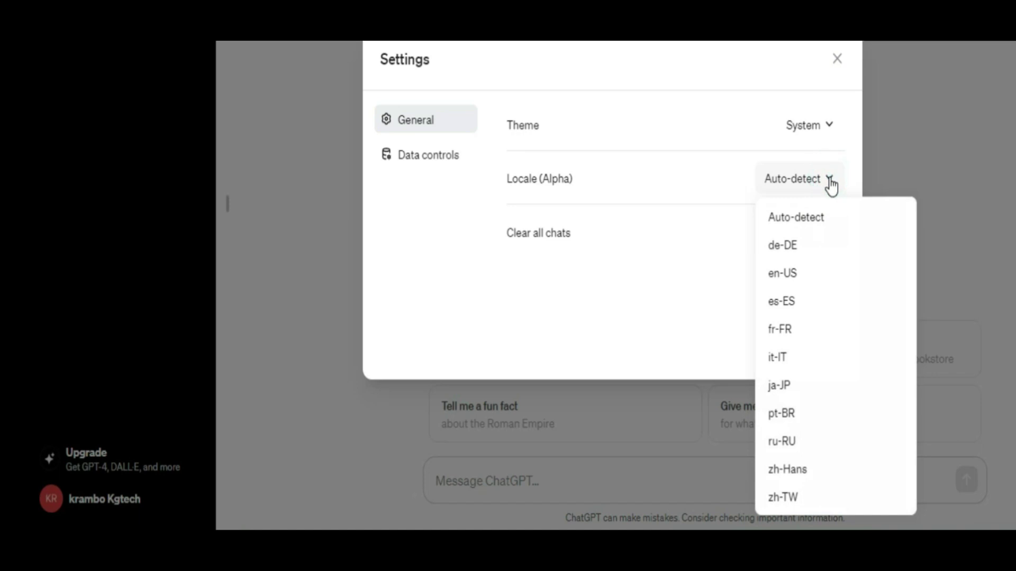
click(788, 331)
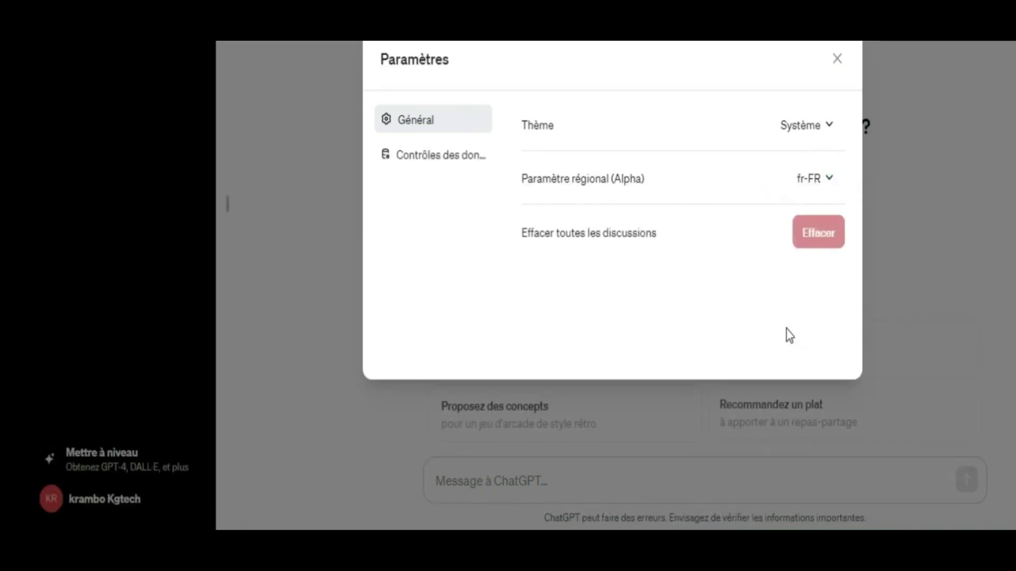
click(836, 59)
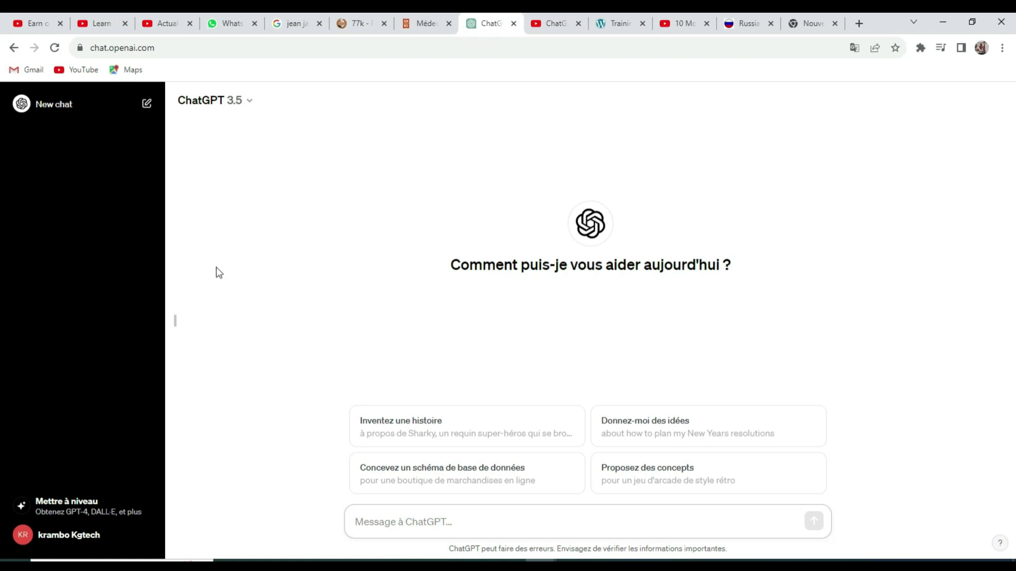
- Try the Sombre and Système themes in Paramètres, settle on Clair, and close the dialog
click(31, 539)
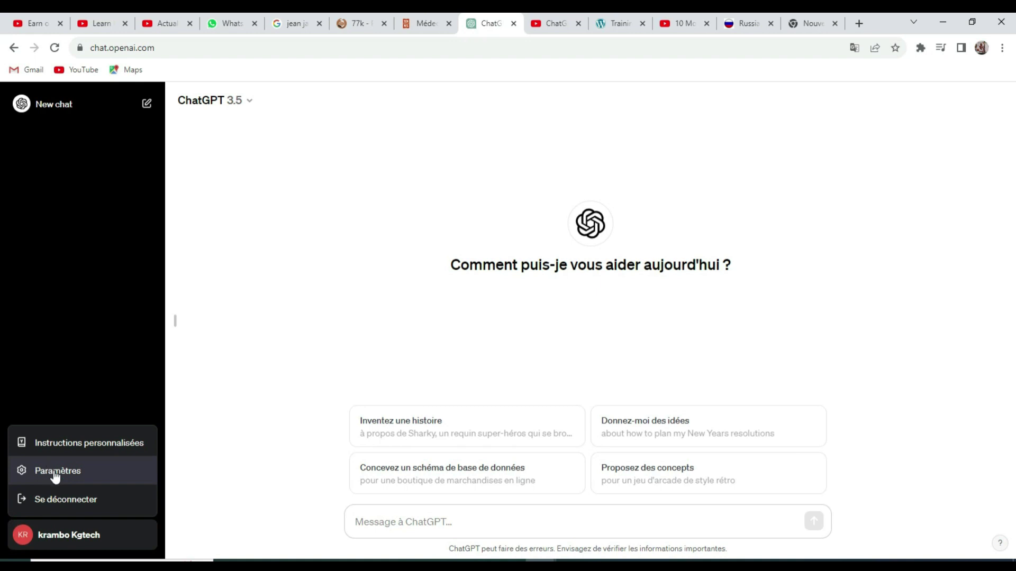
click(55, 473)
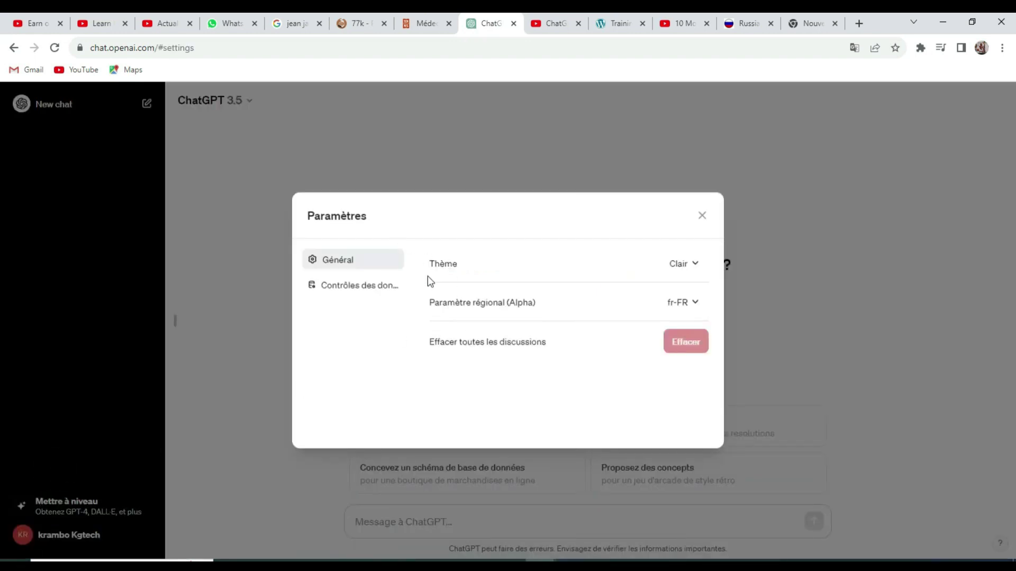
click(697, 264)
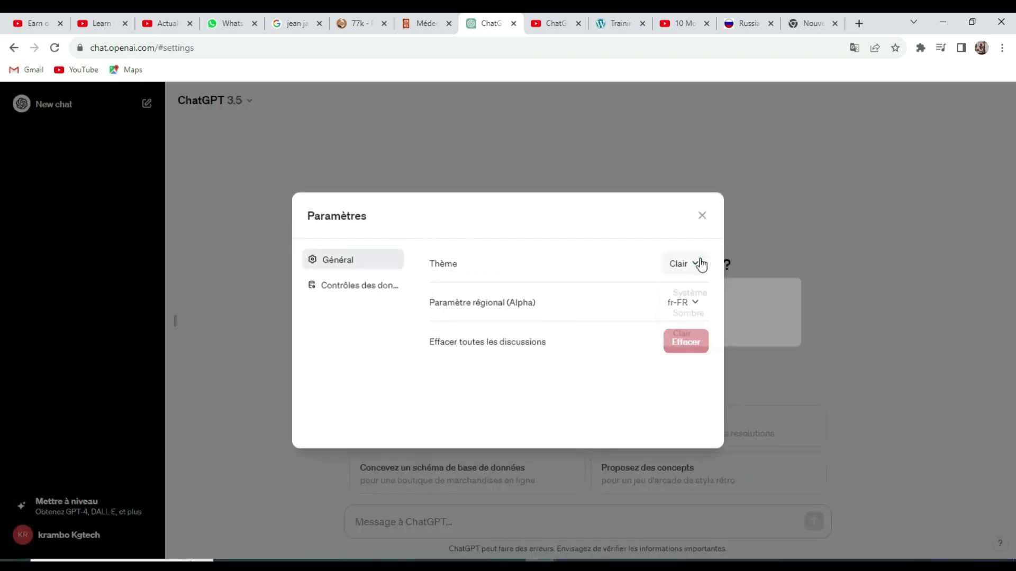
click(693, 312)
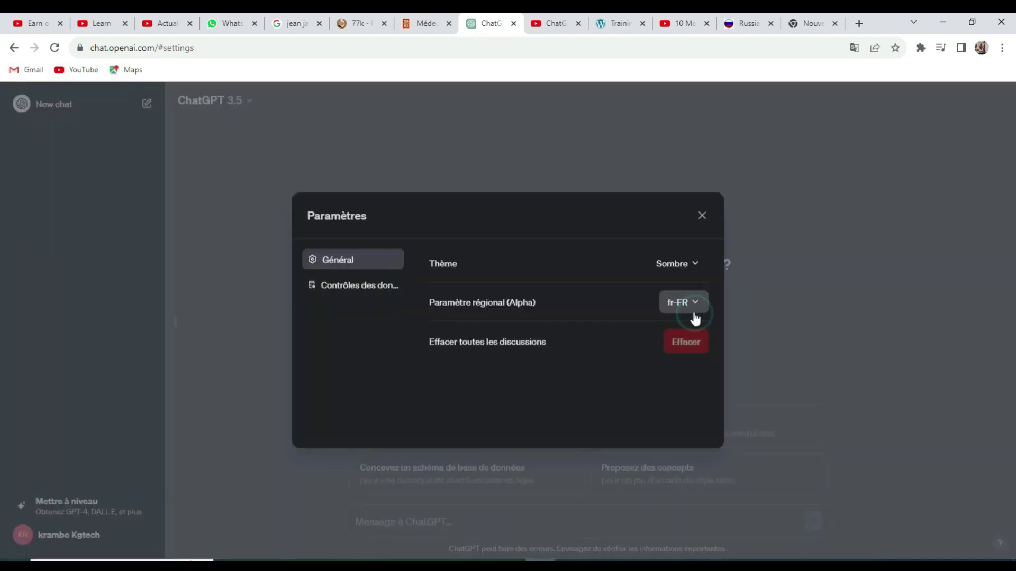
click(696, 264)
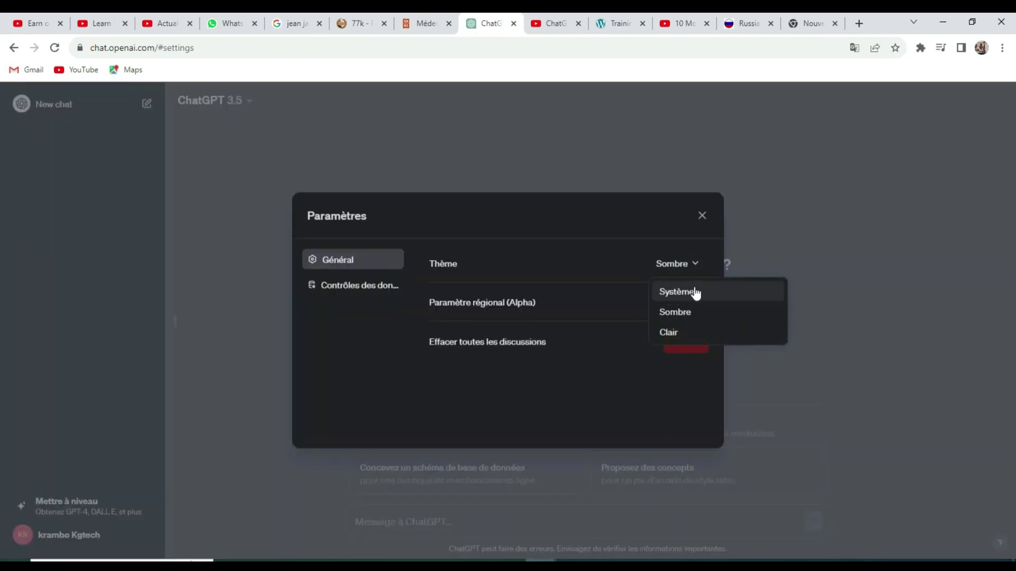
click(694, 290)
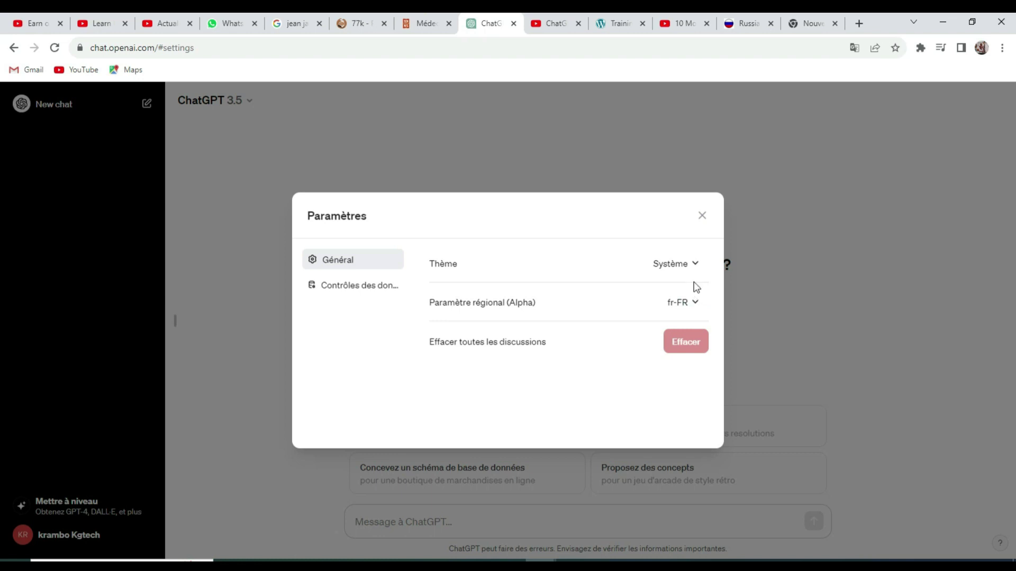
click(691, 263)
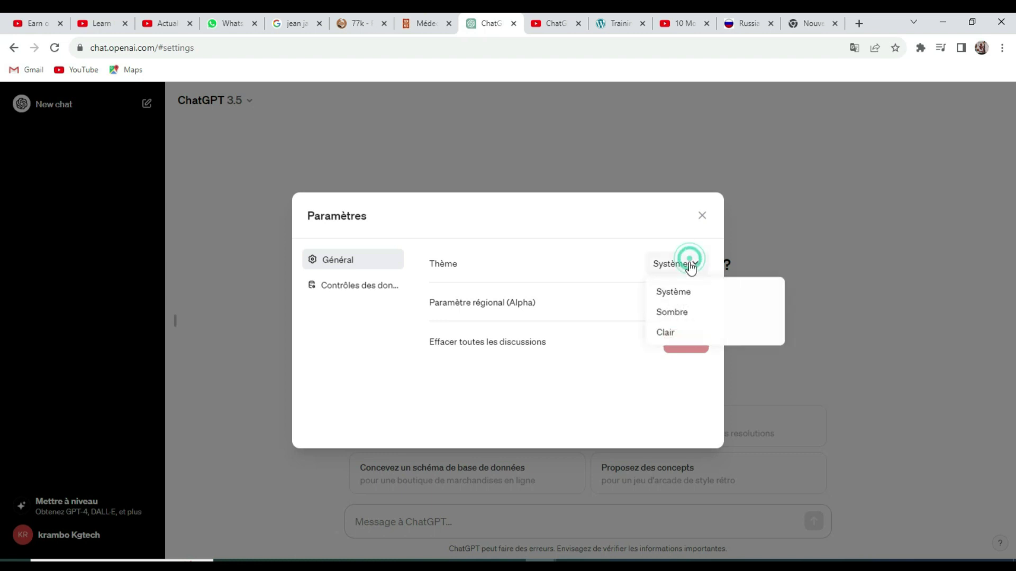
click(676, 331)
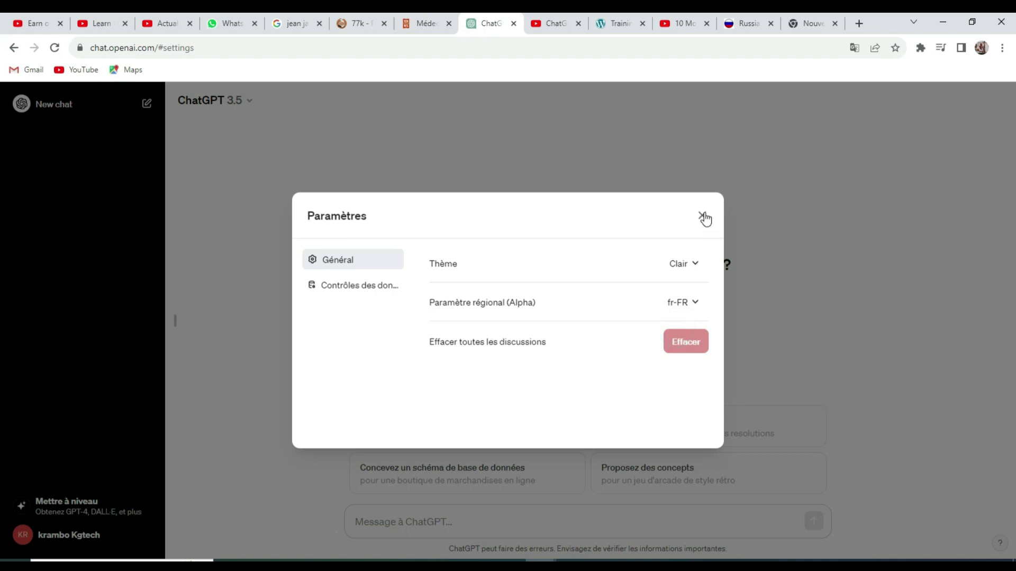
click(703, 216)
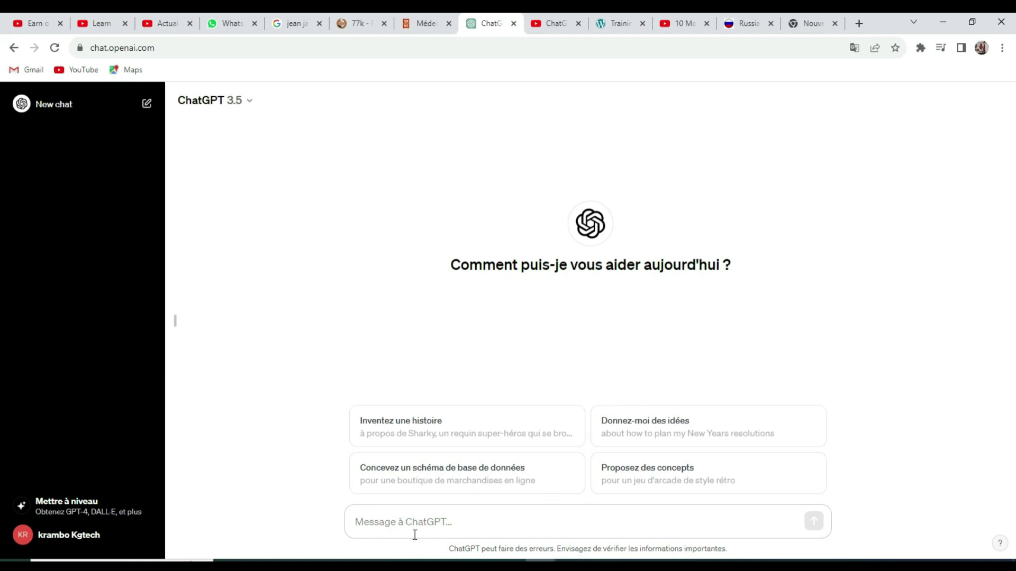
- Send the 'Inventez une histoire' Sharky prompt, then choose Supprimer le chat on 'Sharky: Dental Defender'
click(444, 510)
click(657, 519)
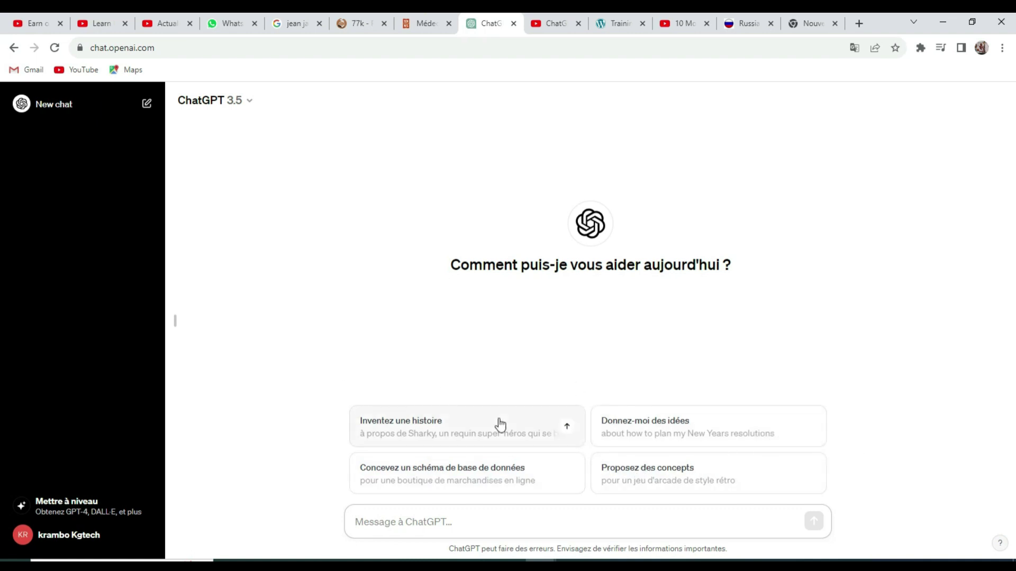
click(567, 429)
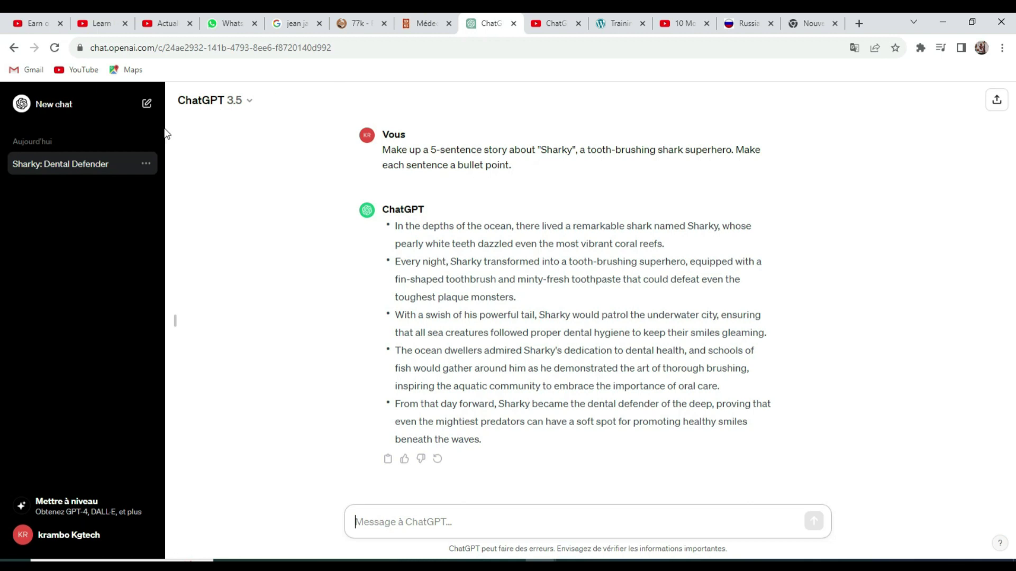
click(147, 161)
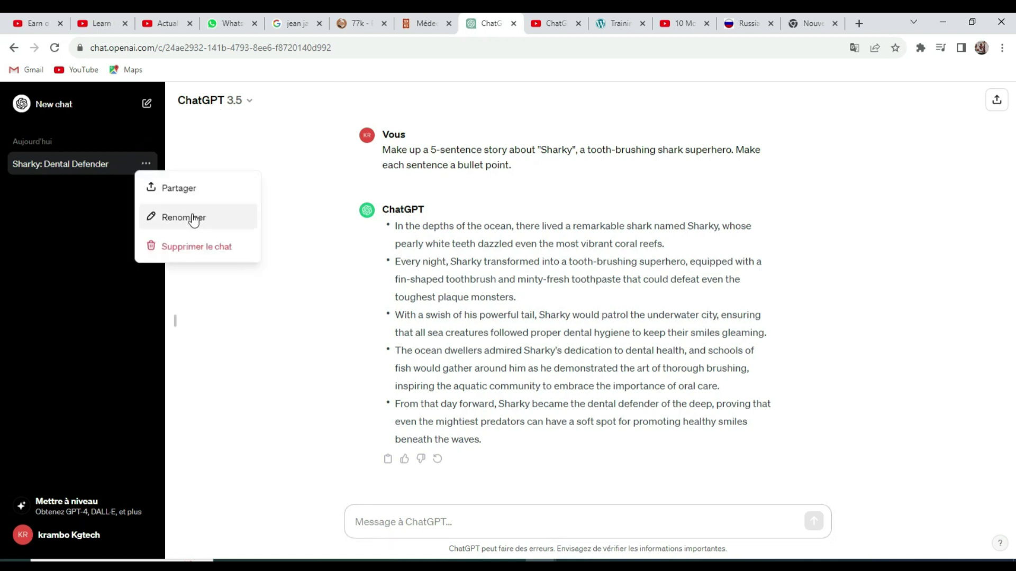
click(205, 247)
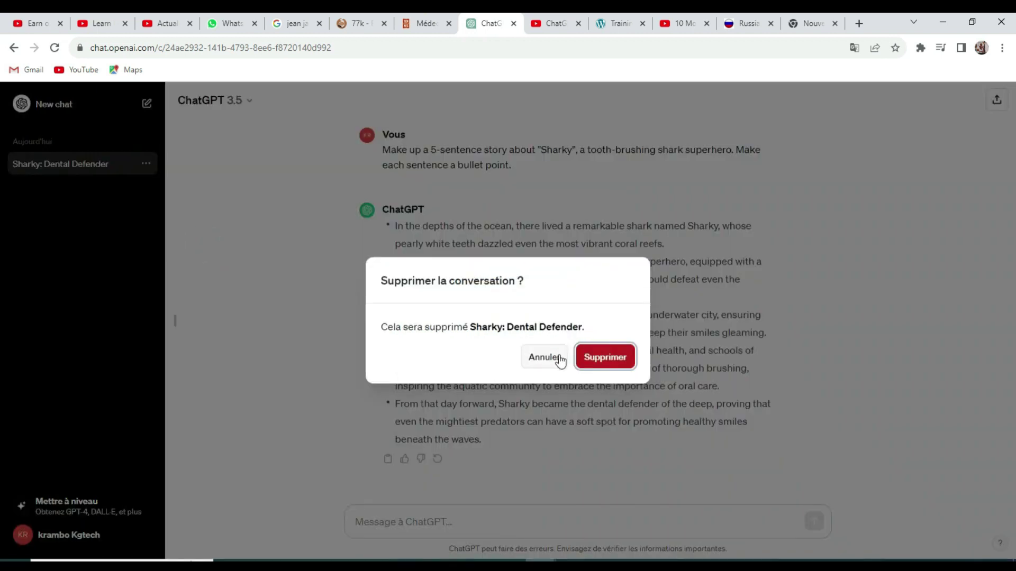